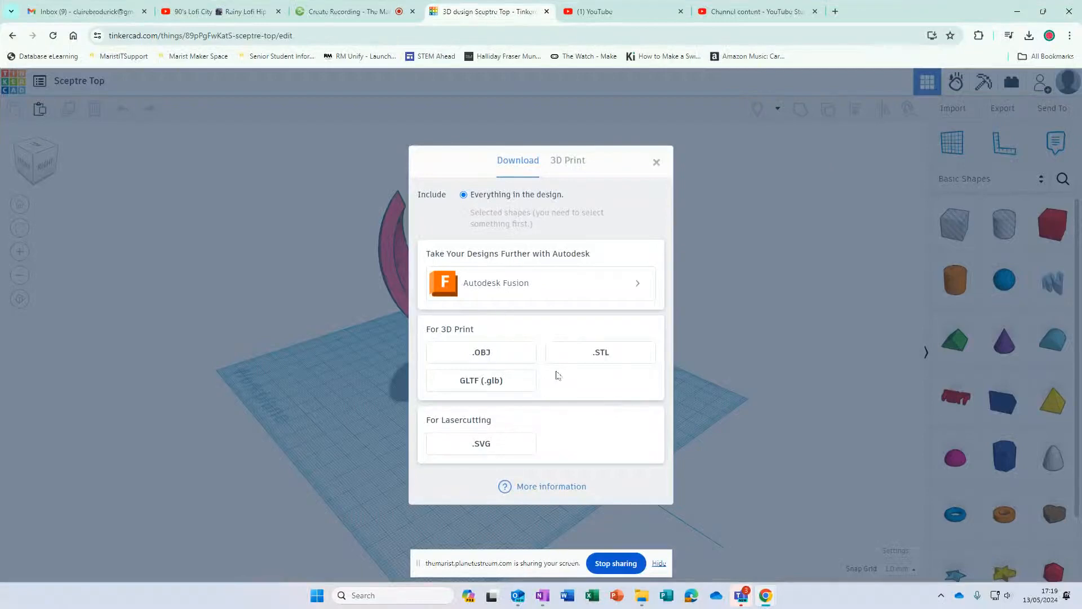
- Download everything in the Sceptre Top design as an STL file for 3D printing
left_click(480, 352)
left_click(596, 355)
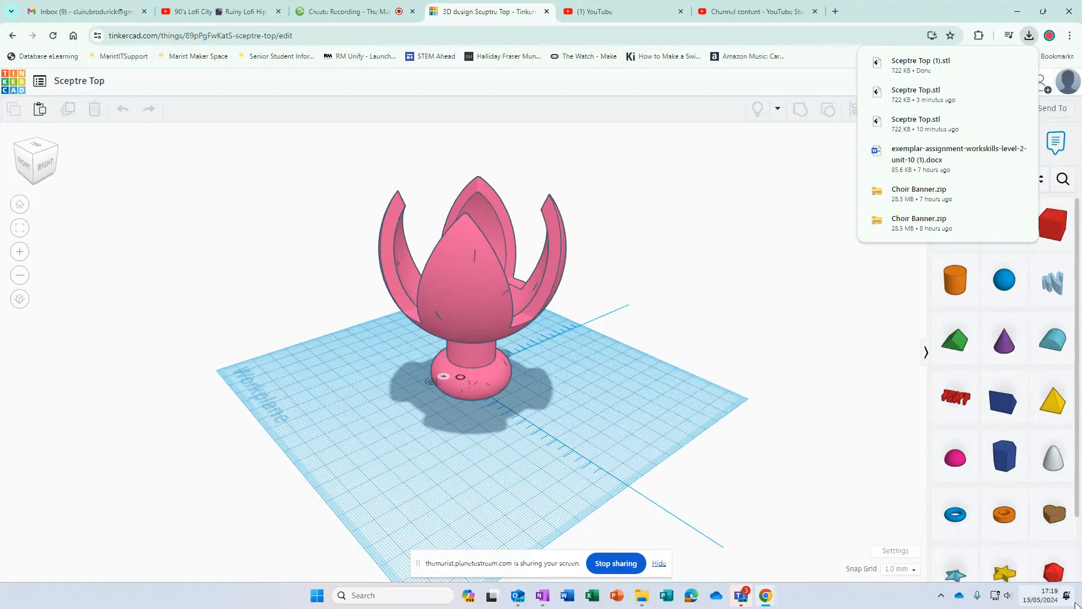
- Switch to the desktop and launch FlashPrint 5
left_click(1076, 605)
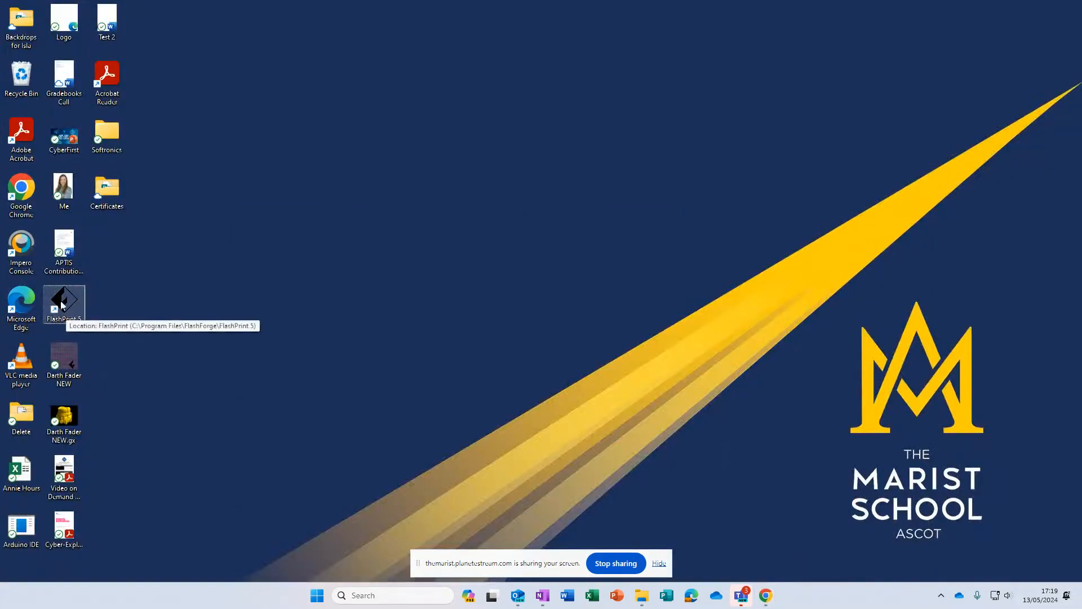
double_click(62, 303)
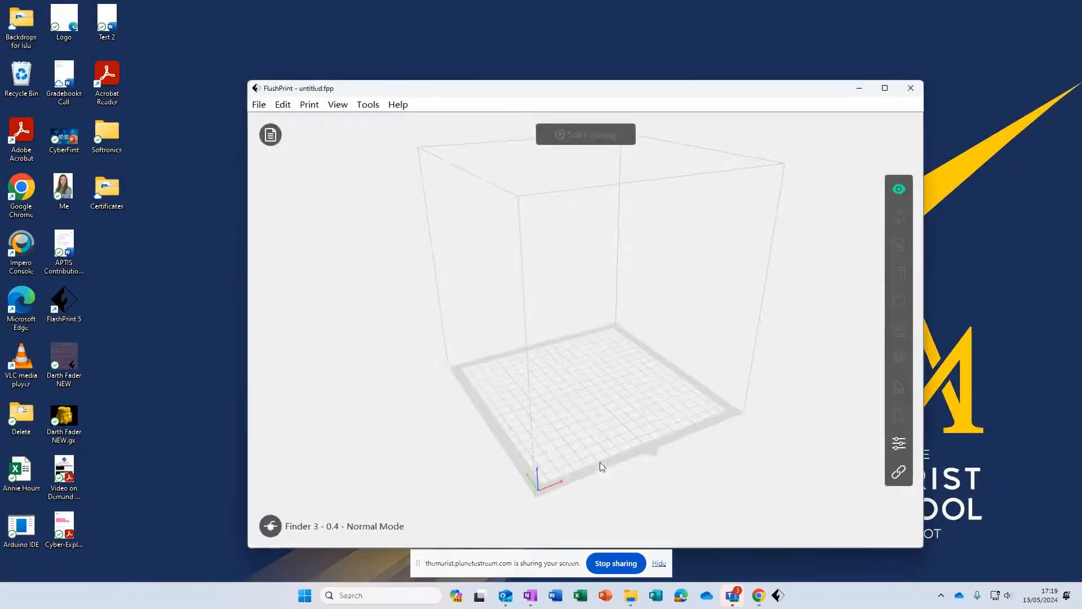
left_click(571, 247)
mouse_move(640, 420)
left_mouse_down()
mouse_move(628, 389)
mouse_move(619, 433)
mouse_move(633, 432)
mouse_move(623, 423)
left_mouse_up()
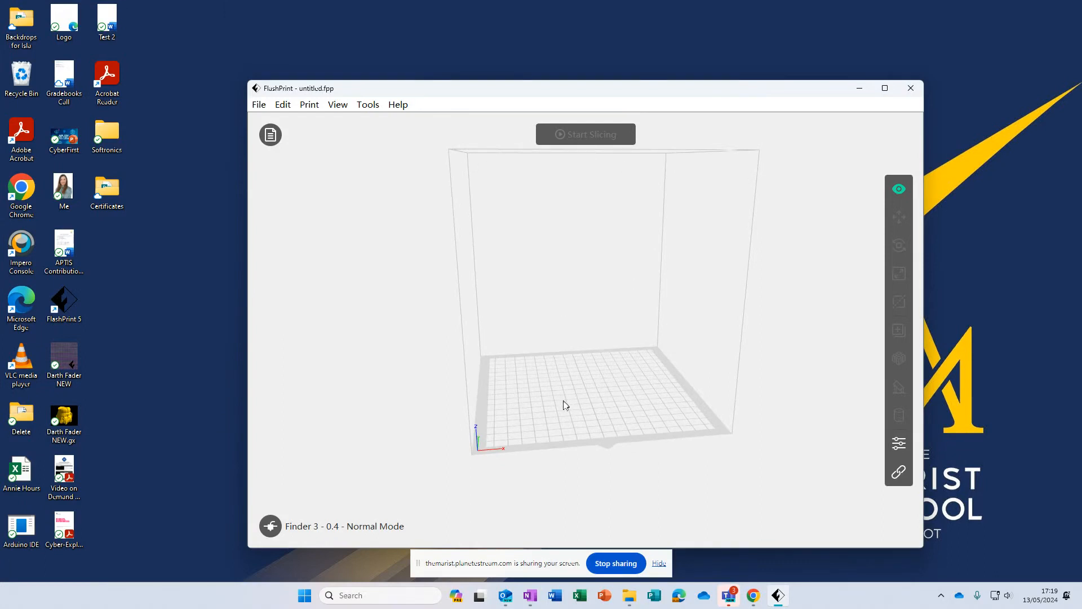
- Load the Sceptre Top STL file from the Downloads folder onto the build platform
left_click(259, 108)
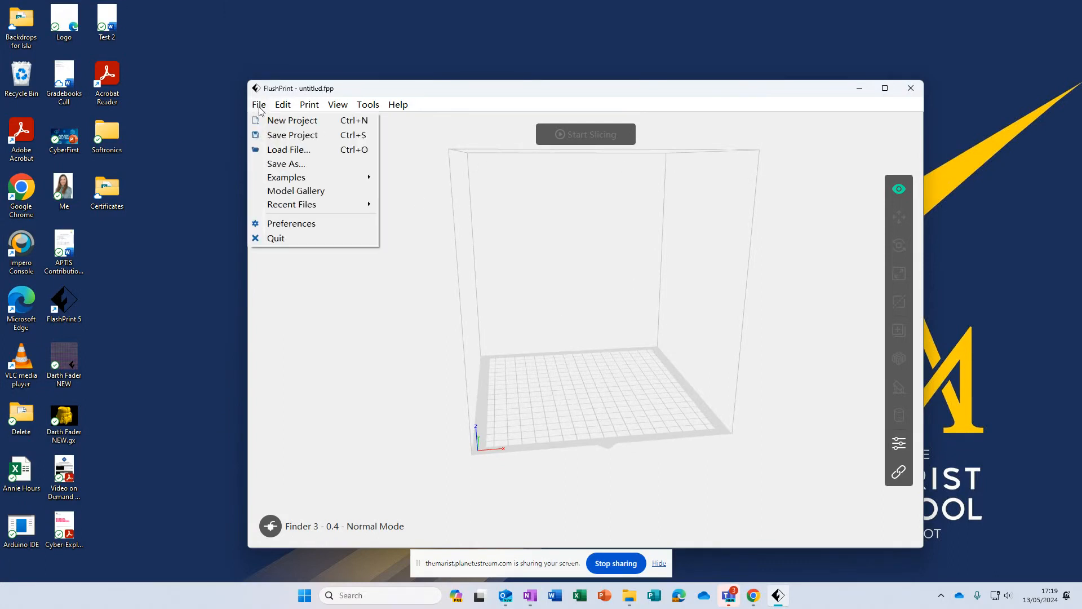
left_click(281, 150)
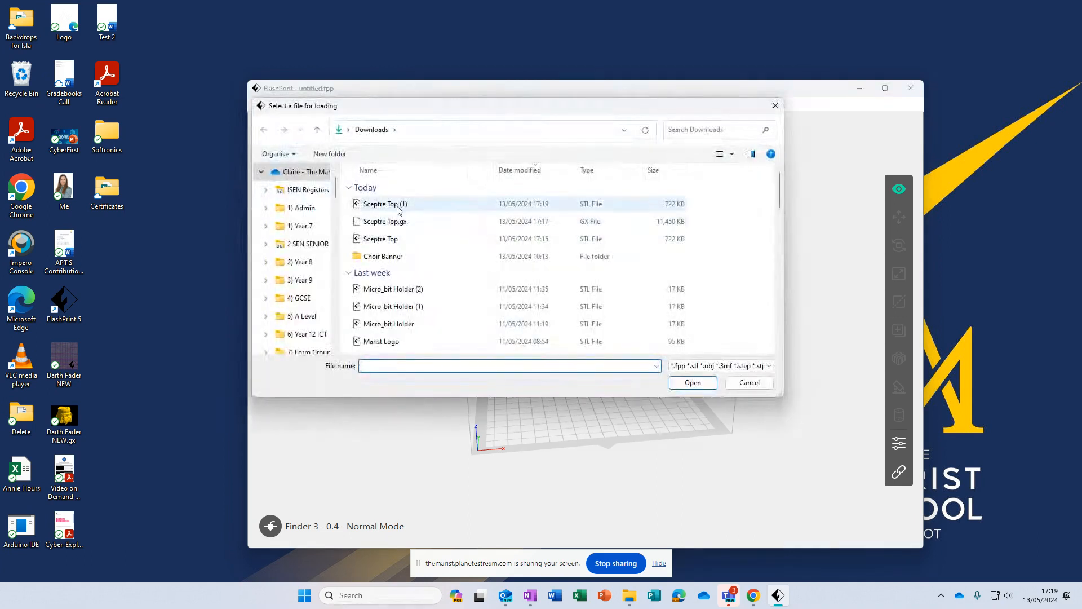
double_click(385, 241)
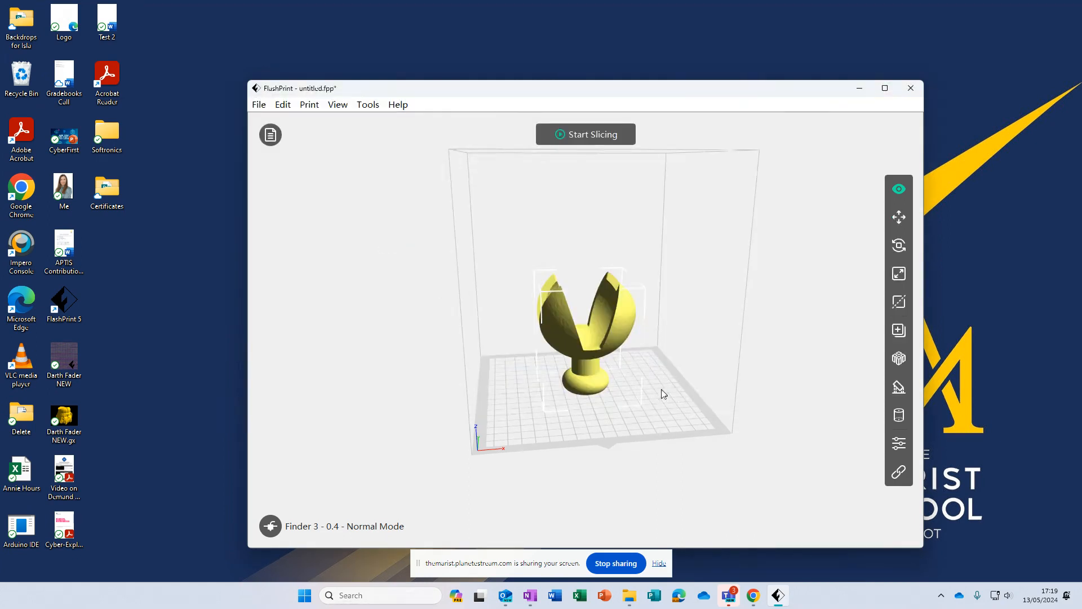
- Generate automatic linear pillar supports under the sceptre model's overhangs and close the supports options
left_click_drag(605, 374, 524, 394)
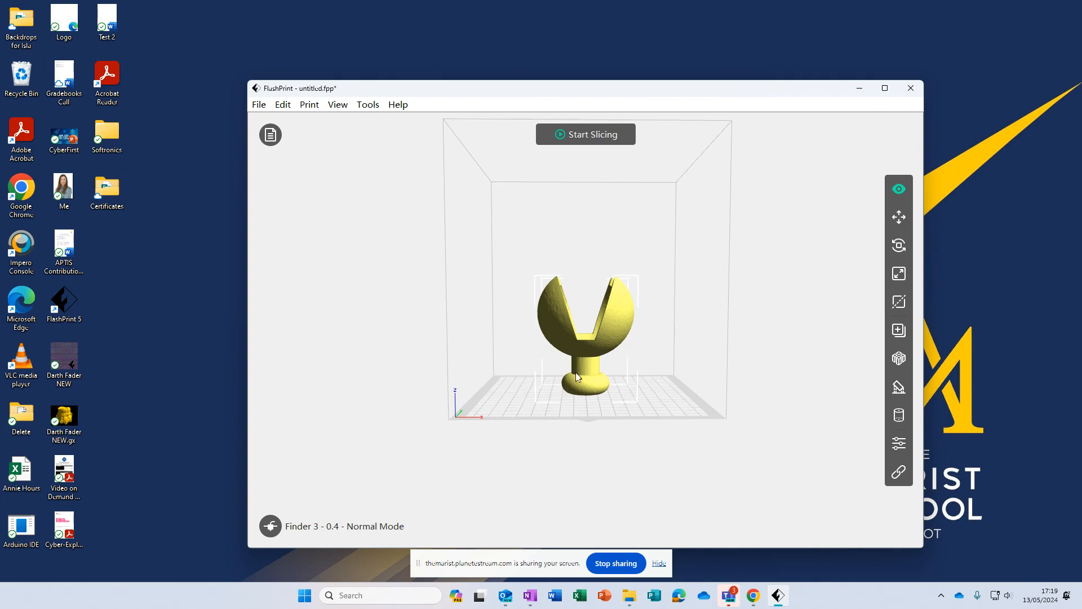
left_click_drag(504, 370, 540, 388)
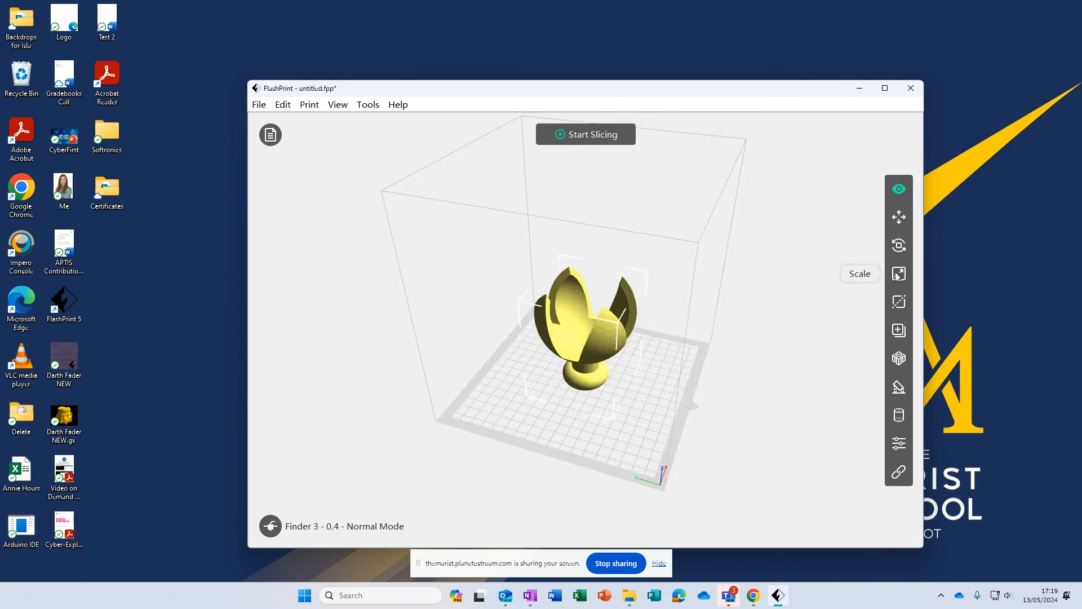
left_click(898, 387)
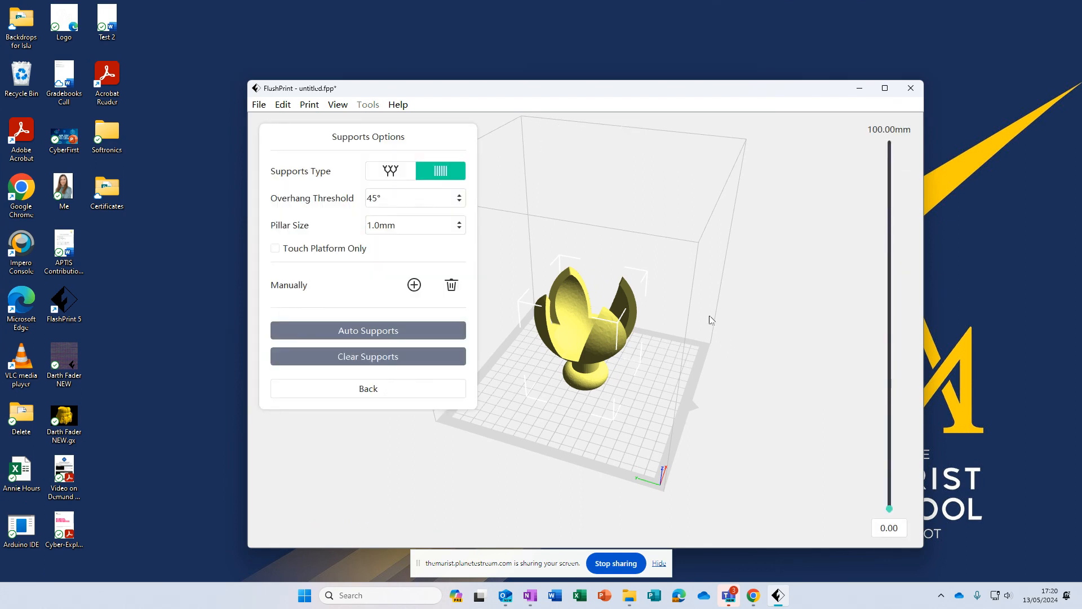
left_click(385, 176)
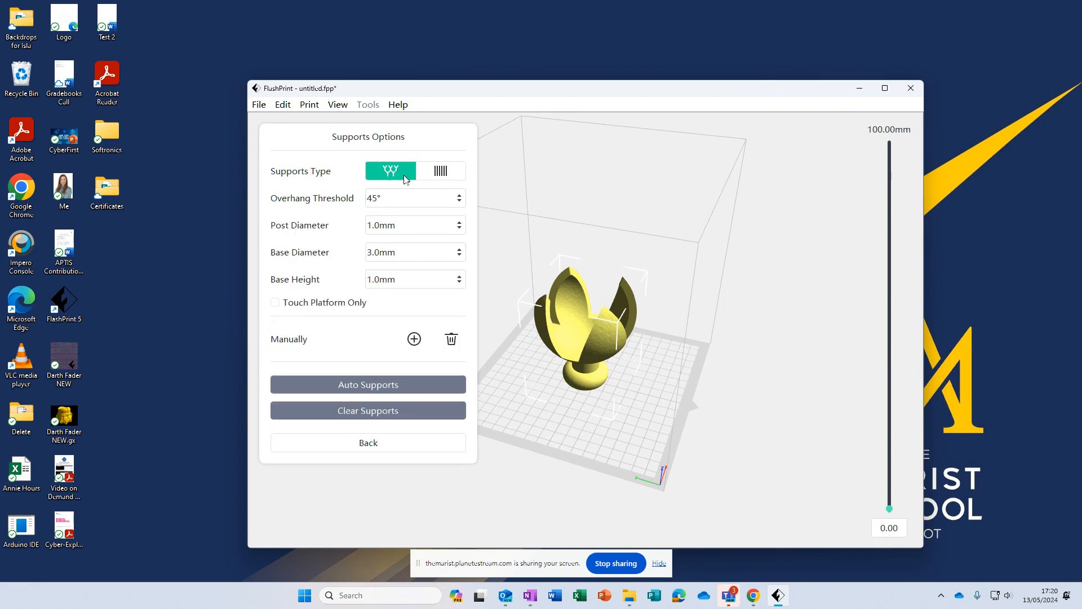
left_click(448, 173)
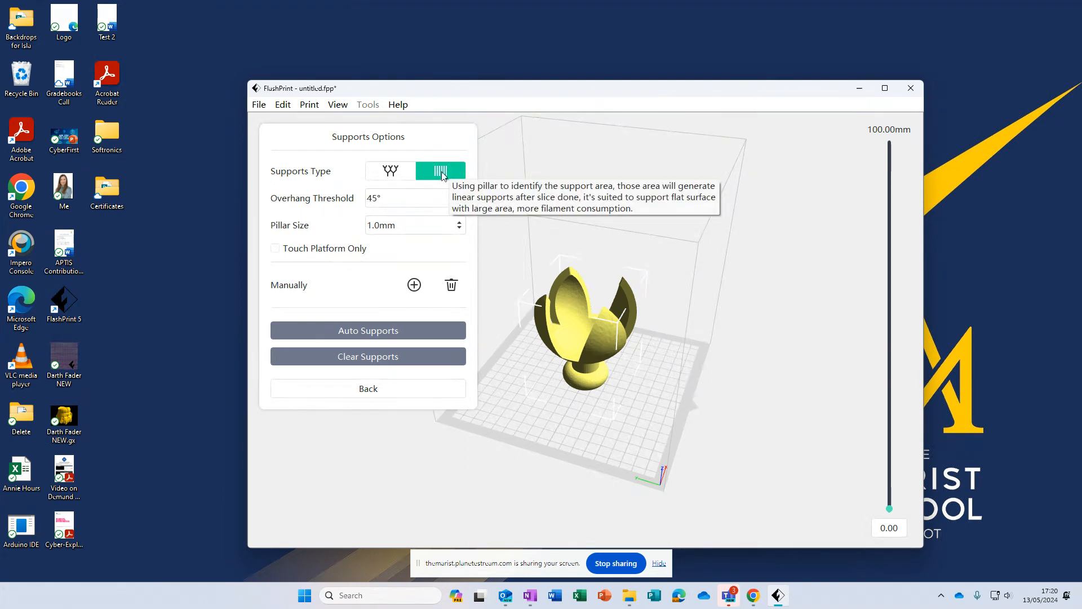
left_click(366, 338)
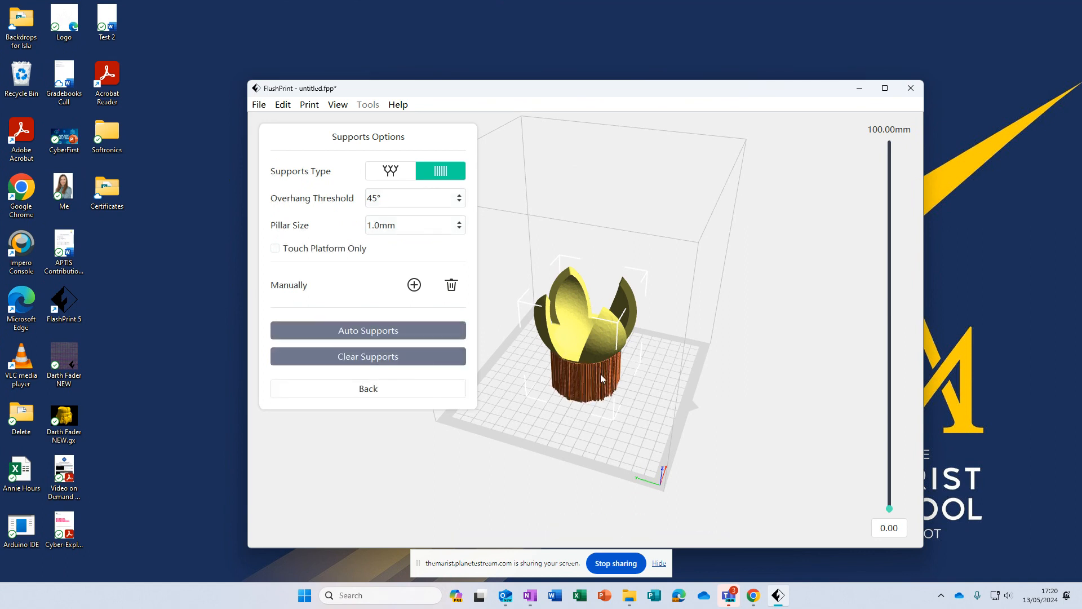
left_click(367, 389)
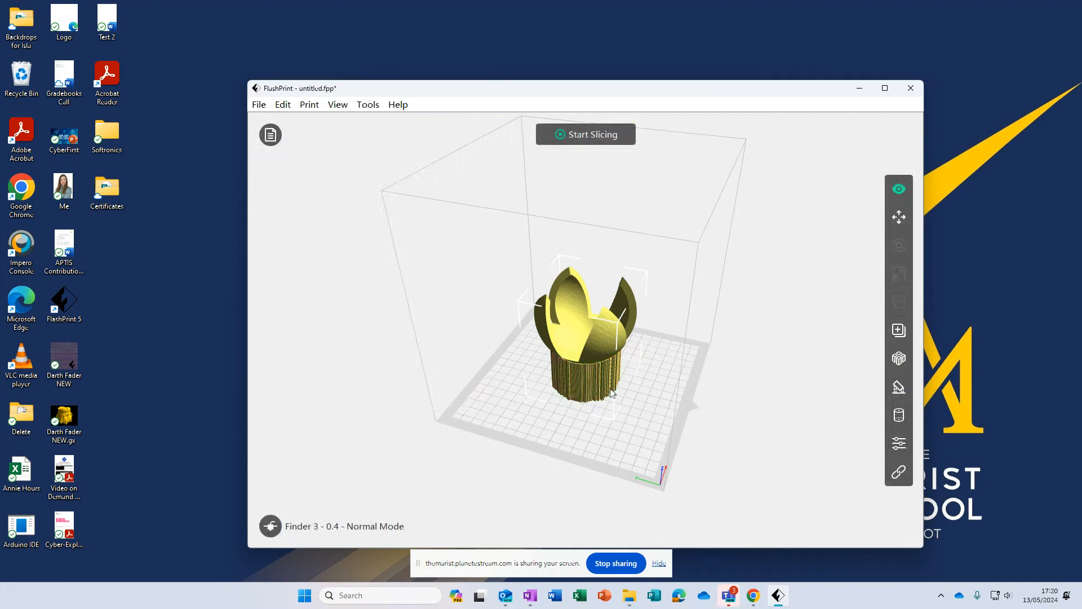
- Start slicing the supported model and set the raft margin to 3.0 mm
left_click_drag(589, 404, 586, 320)
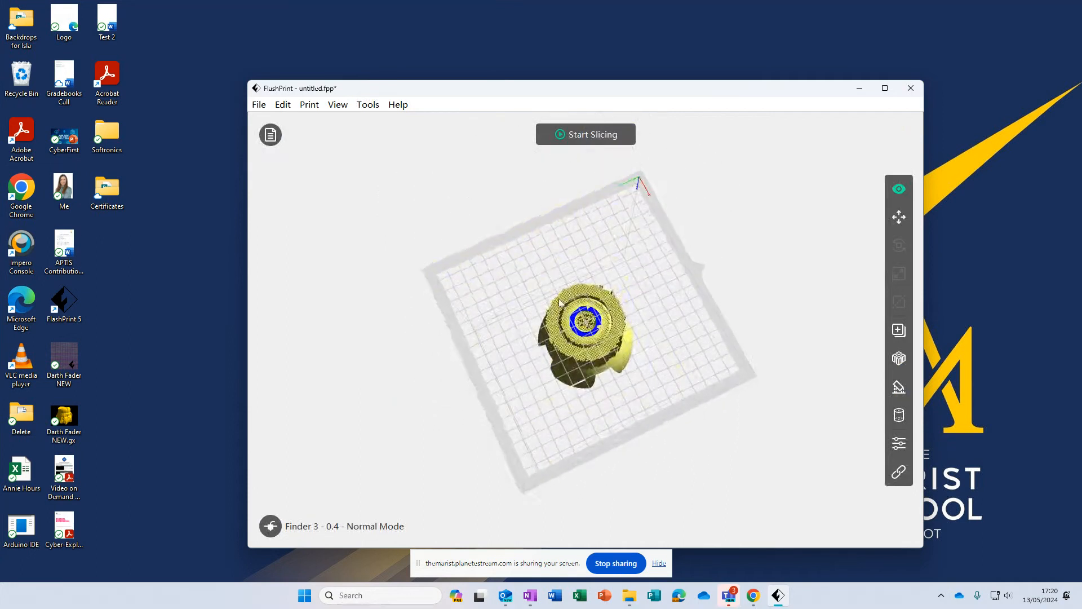
left_click_drag(624, 274, 614, 350)
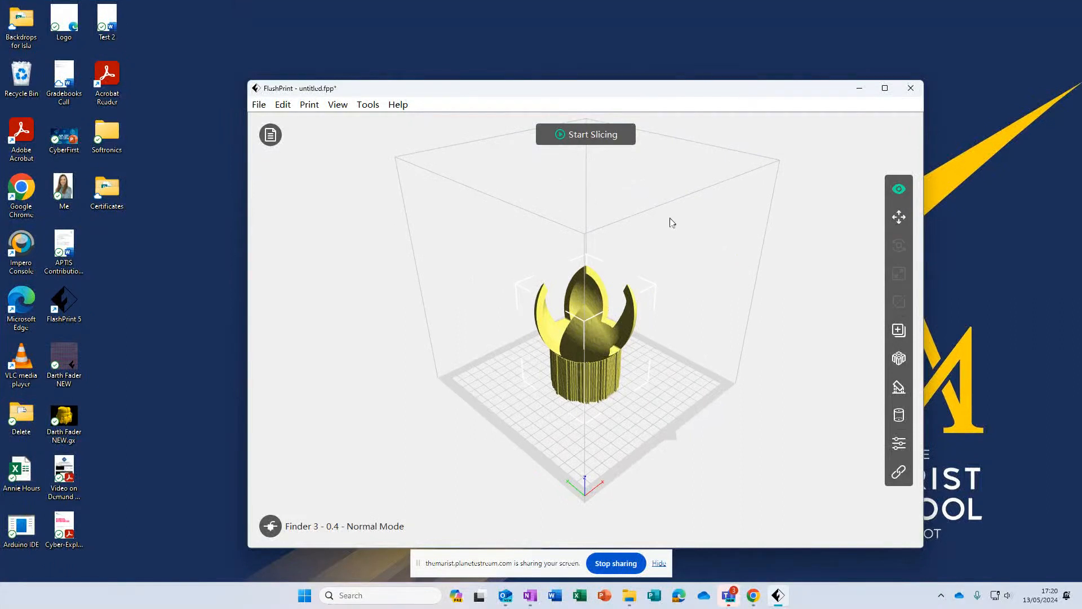
left_click(590, 140)
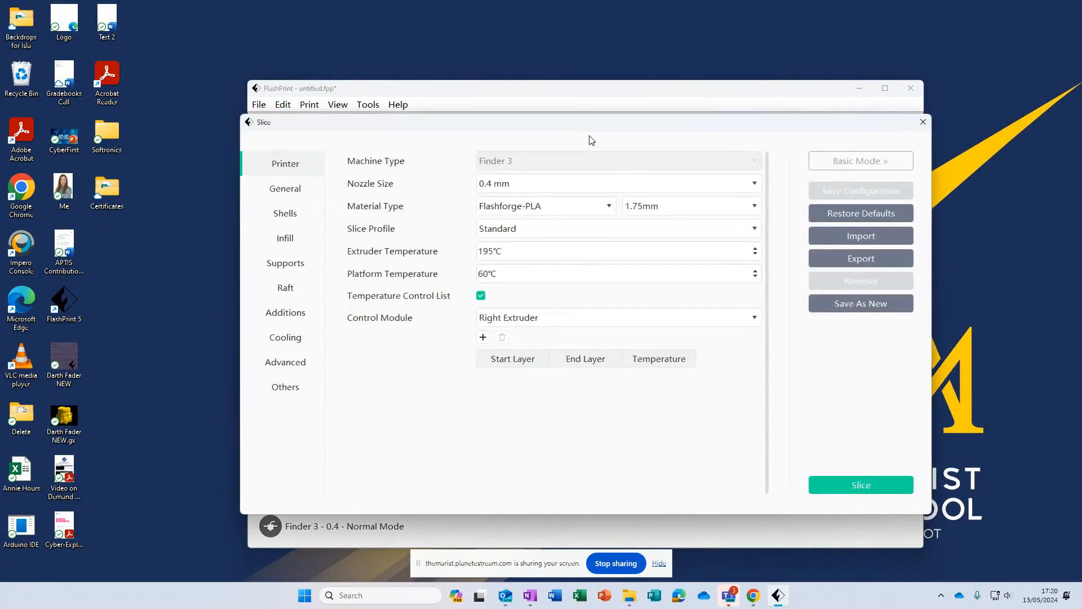
left_click(289, 290)
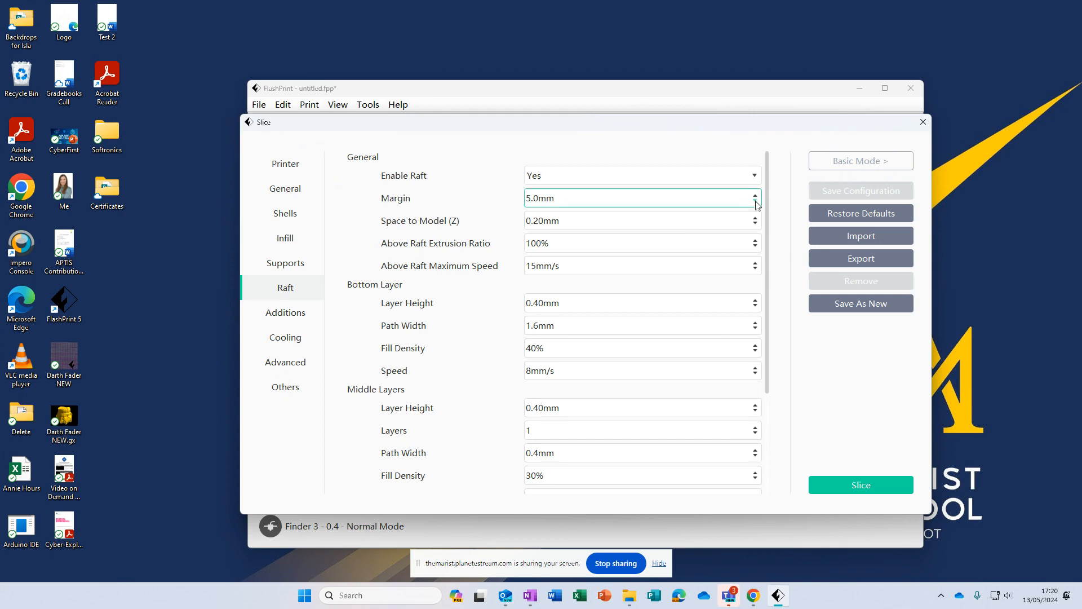
left_click(755, 203)
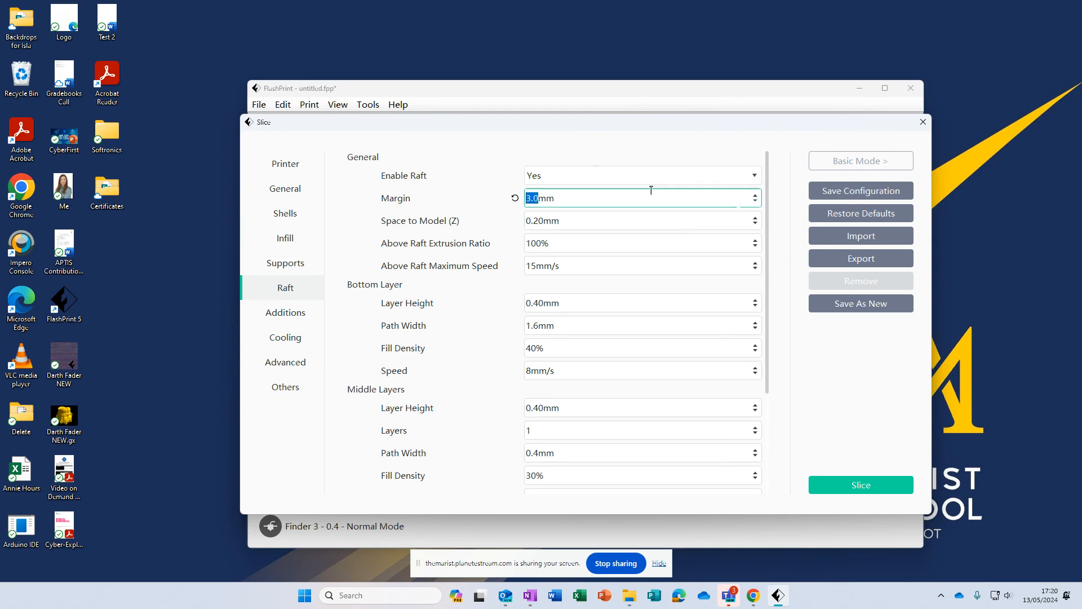
- Choose the Hexagon fill pattern for the infill and slice the model
left_click(303, 241)
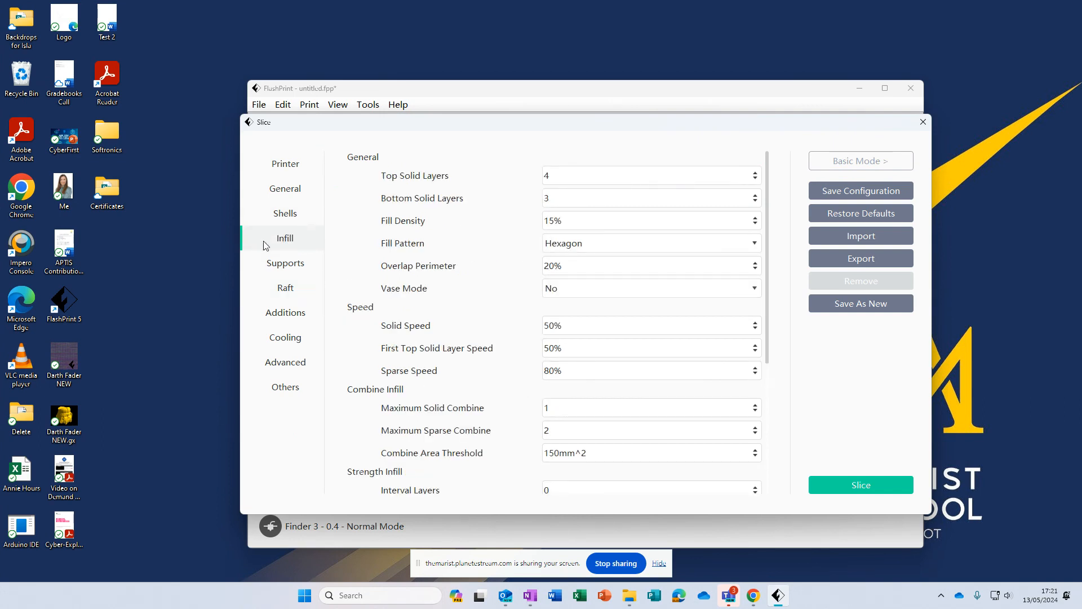
left_click(635, 243)
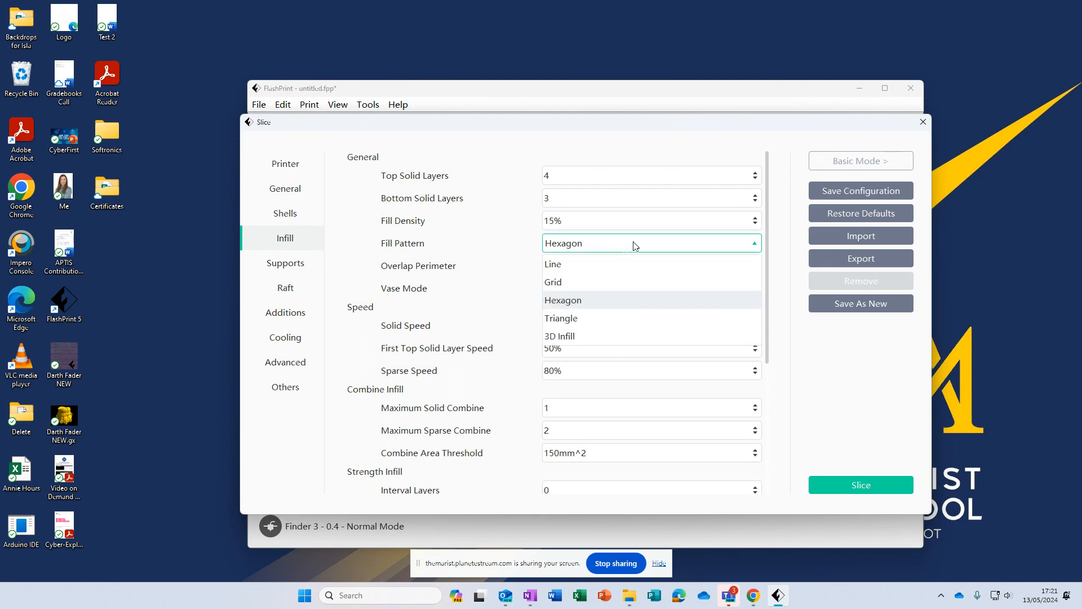
left_click(566, 302)
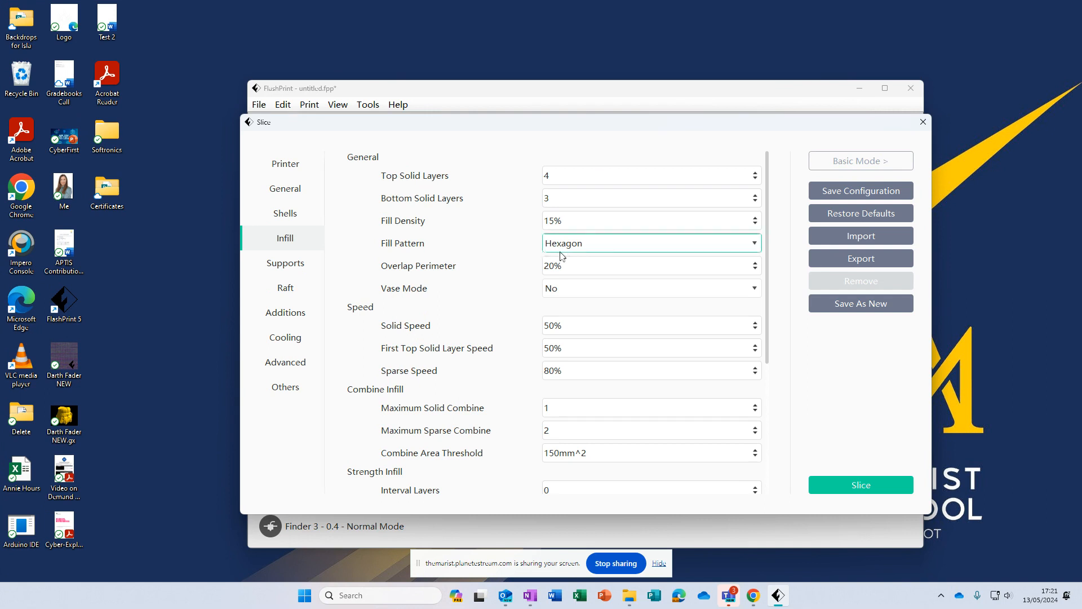
left_click(864, 486)
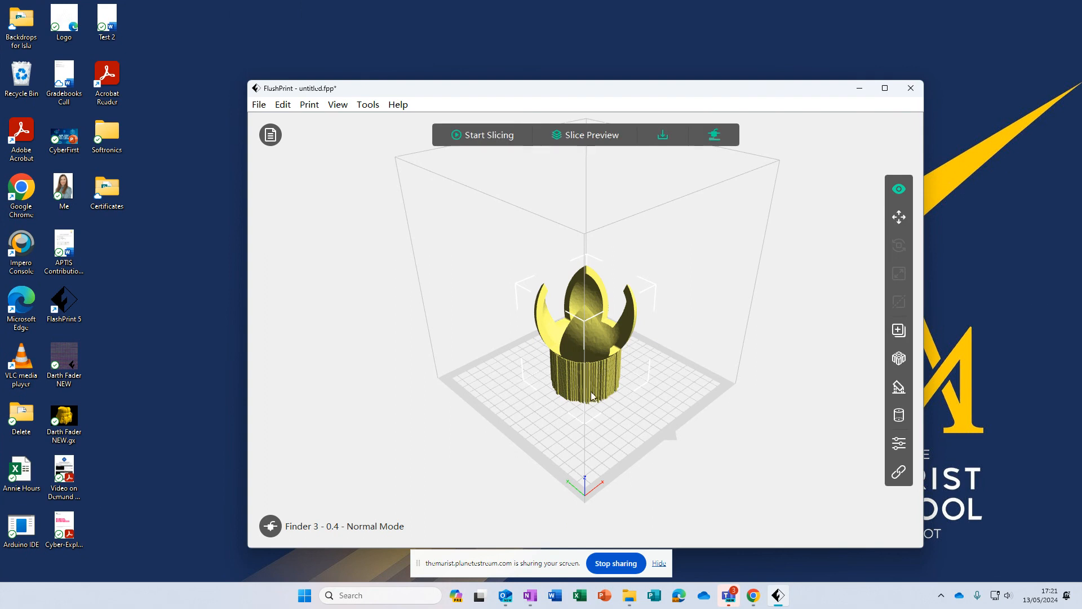
- Preview the sliced model and lower the displayed layers to 447, then 165, to examine the internal infill
left_click(585, 141)
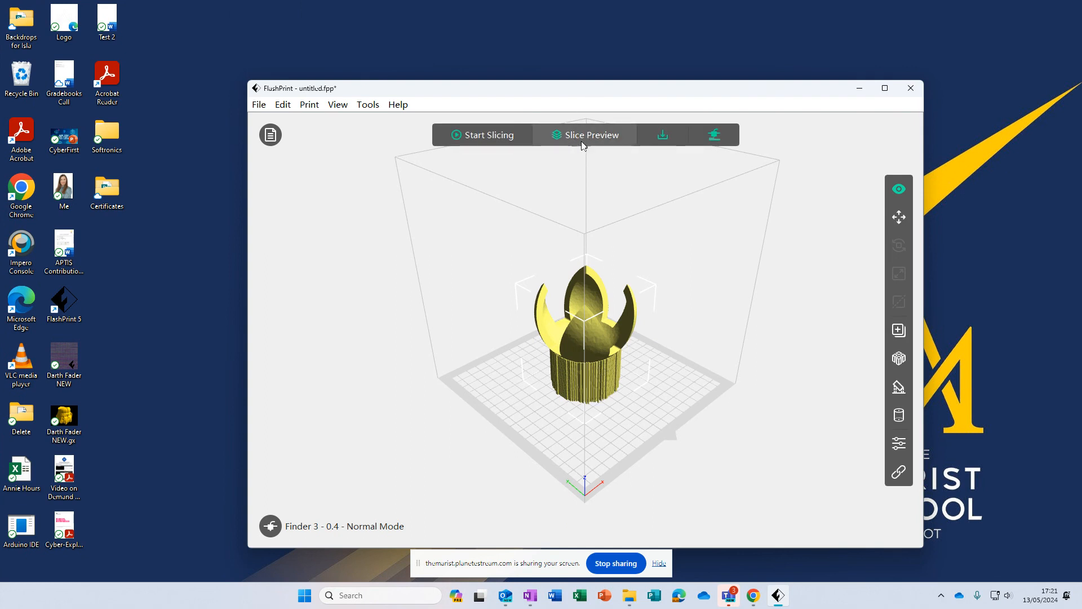
scroll(608, 225, "up", 5)
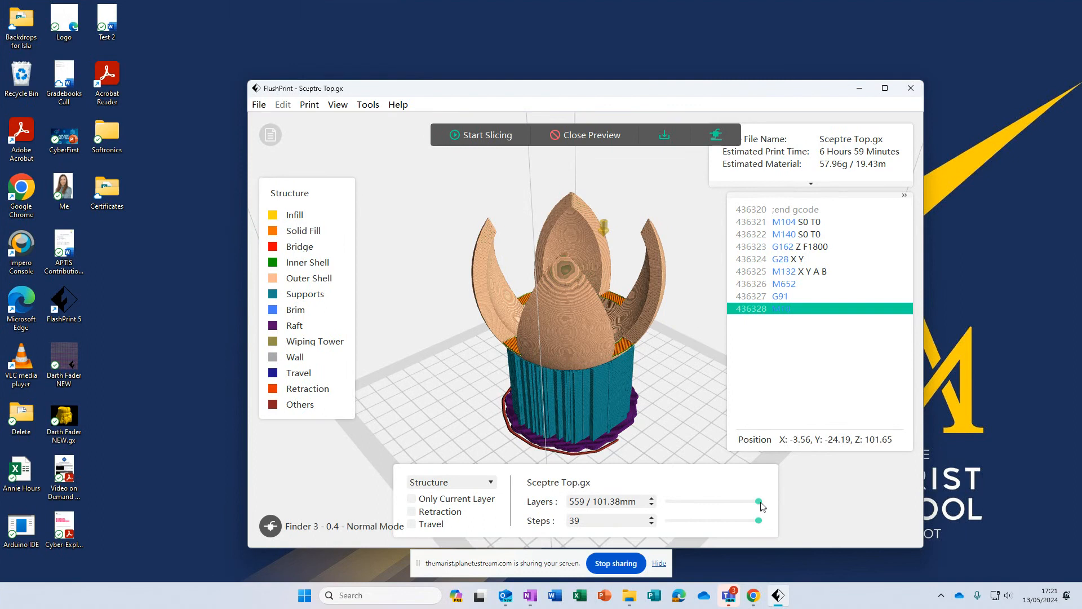
left_click_drag(760, 505, 740, 504)
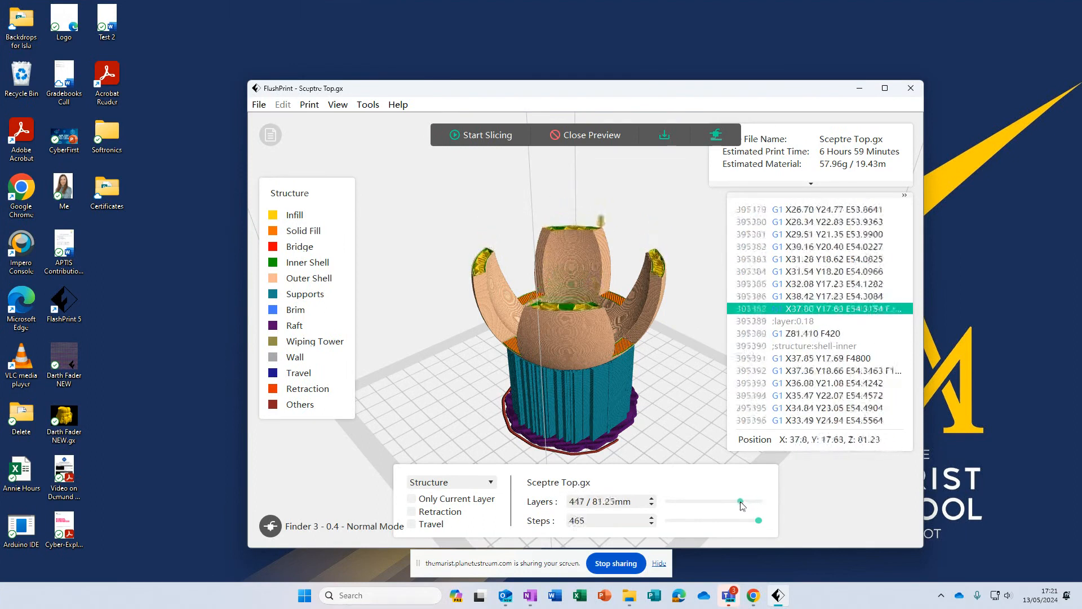
left_click_drag(613, 329, 575, 310)
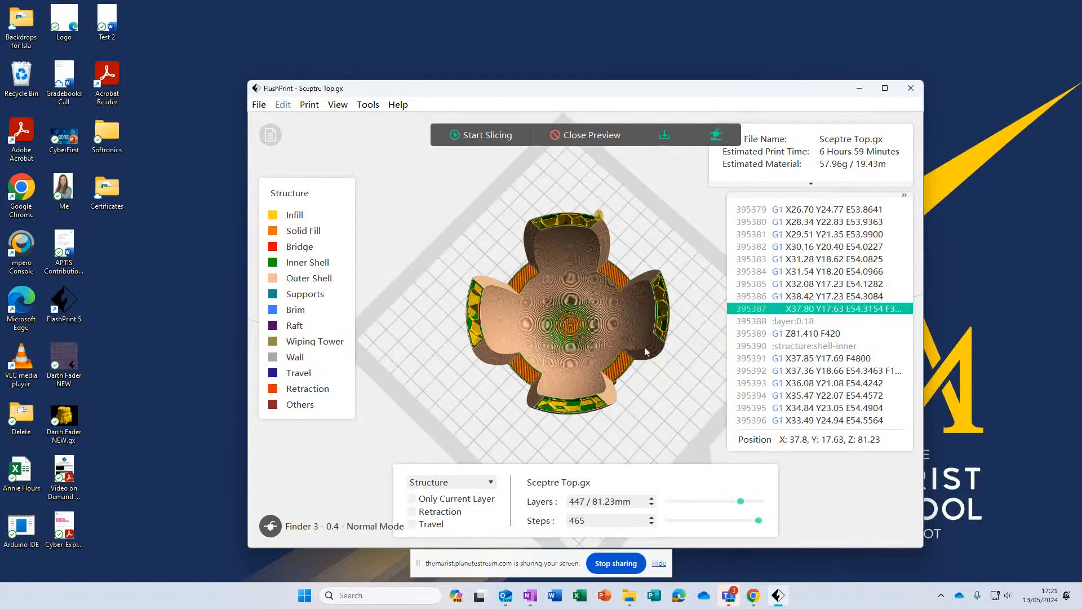
left_click_drag(738, 501, 695, 506)
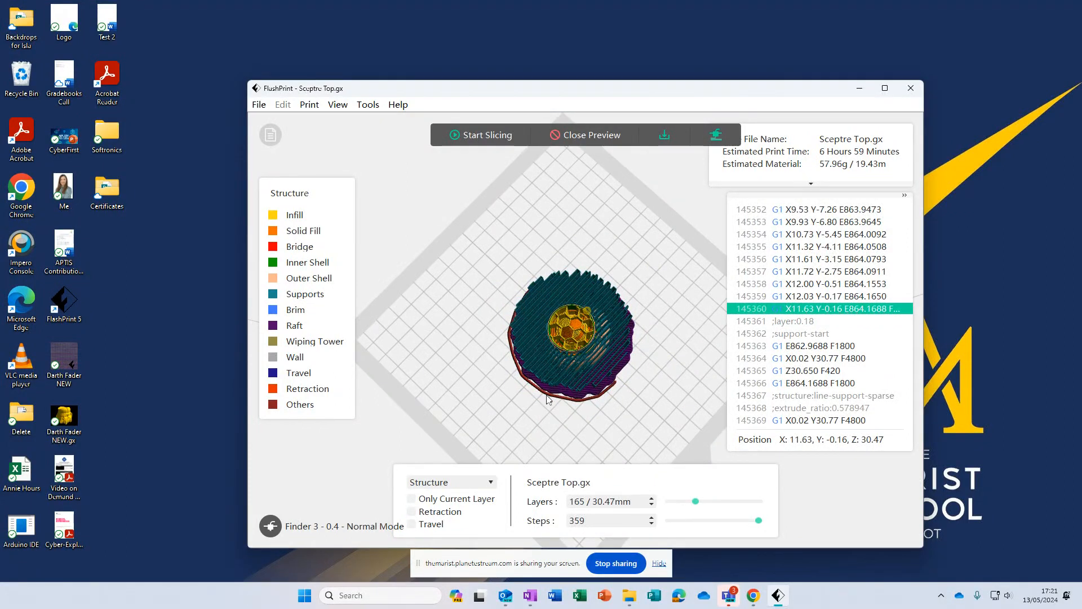
- Step through the lowest layers of the slice preview, ending at layer 2, to examine the raft
left_click_drag(700, 502, 673, 501)
left_click(651, 498)
left_click(651, 499)
left_click(652, 499)
left_click(651, 499)
left_click(652, 498)
left_click(651, 499)
left_click(651, 505)
left_click(651, 505)
left_click(652, 505)
left_click(652, 505)
left_click(651, 505)
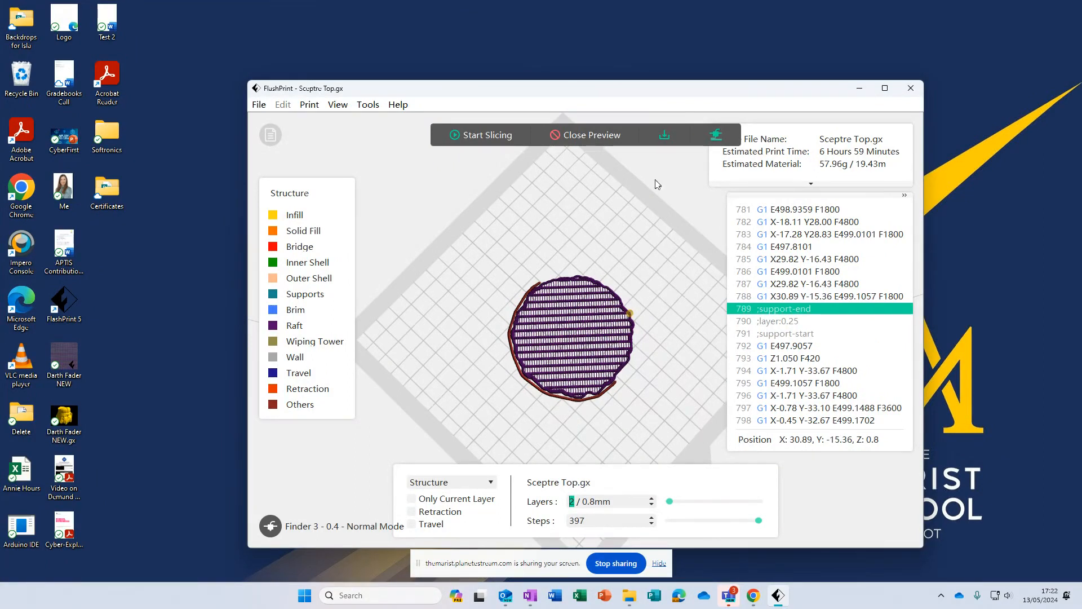
- Open the save dialog for the sliced Sceptre Top file in .gx format in the Downloads folder
left_click(662, 134)
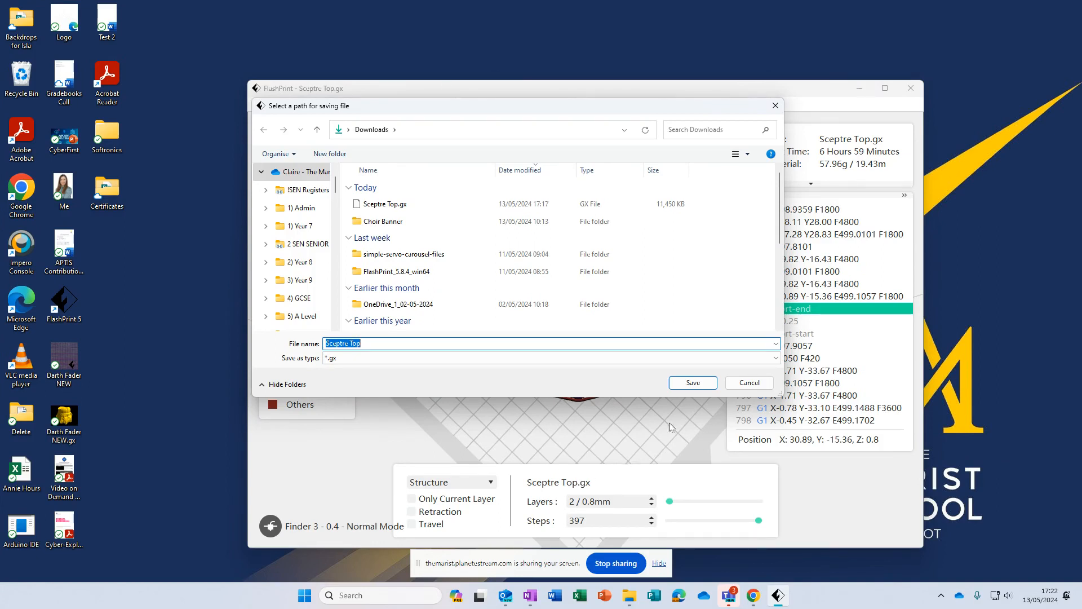
left_click(756, 602)
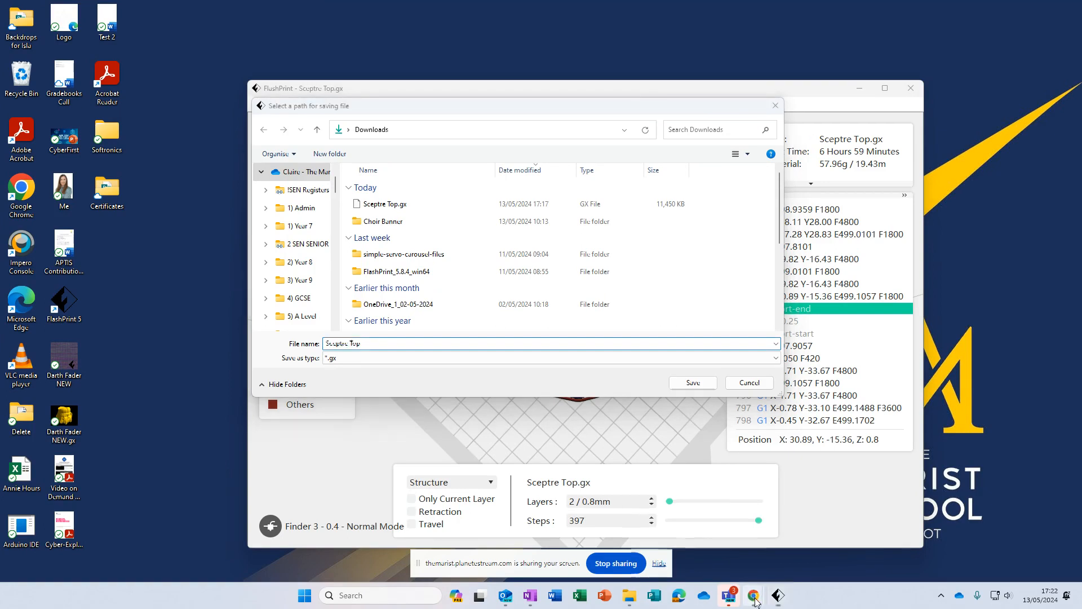
left_click(711, 562)
left_click(334, 12)
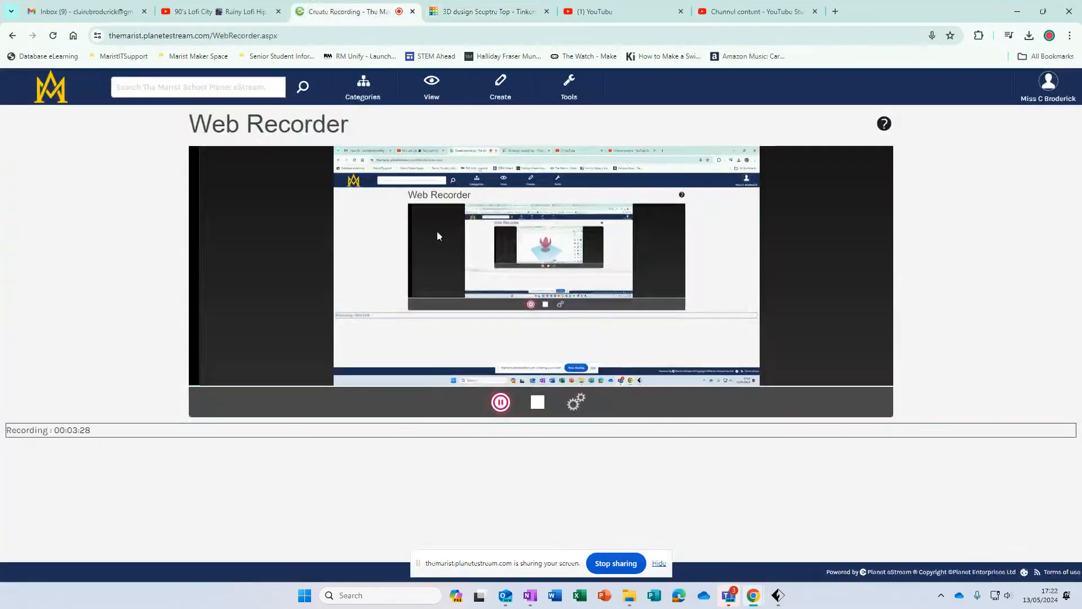